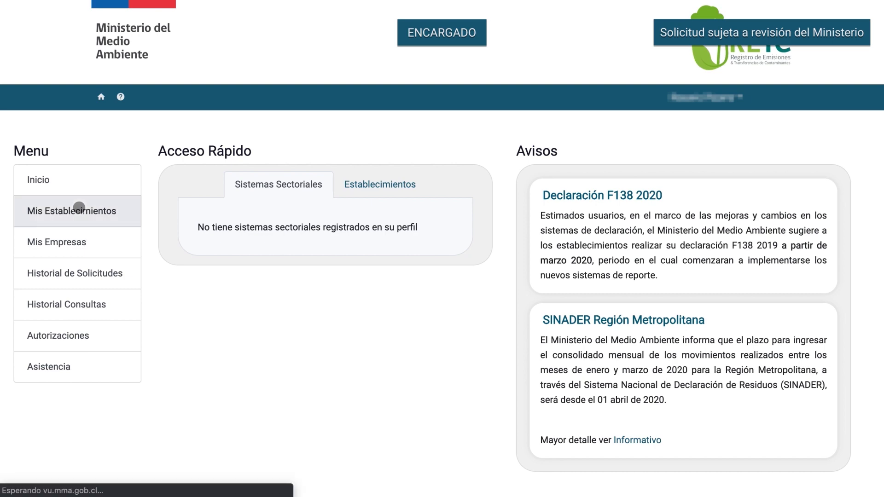
- Scroll the Mis Establecimientos page down to the Acciones de Establecimiento cards
scroll(325, 294, down, 1)
scroll(324, 294, down, 4)
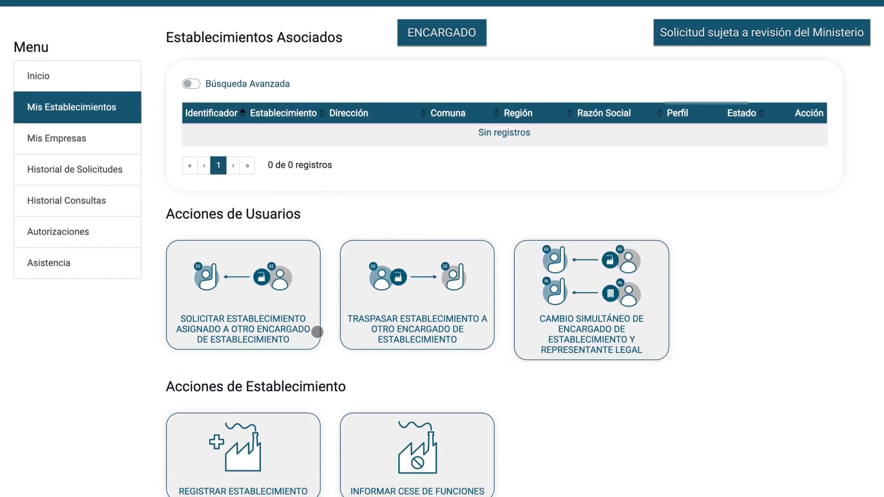
- Start a new establishment registration, entering the company's RUT and the trade name field
click(303, 368)
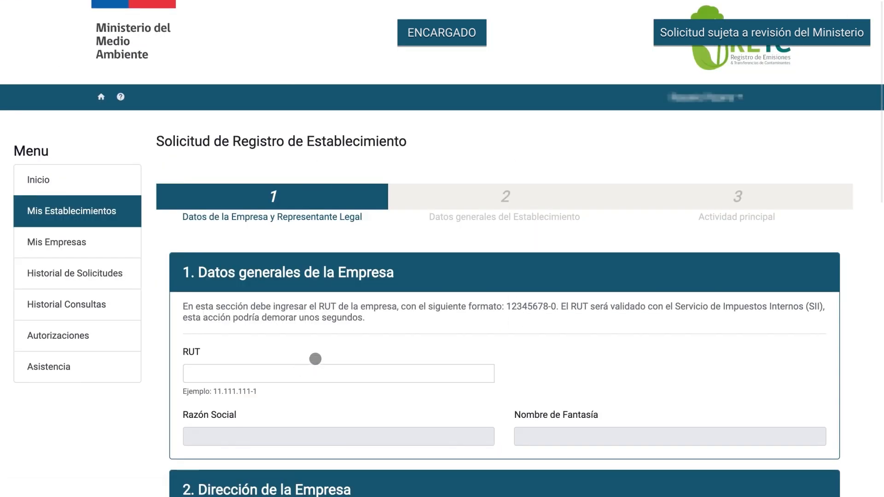
scroll(316, 357, down, 3)
scroll(311, 320, down, 1)
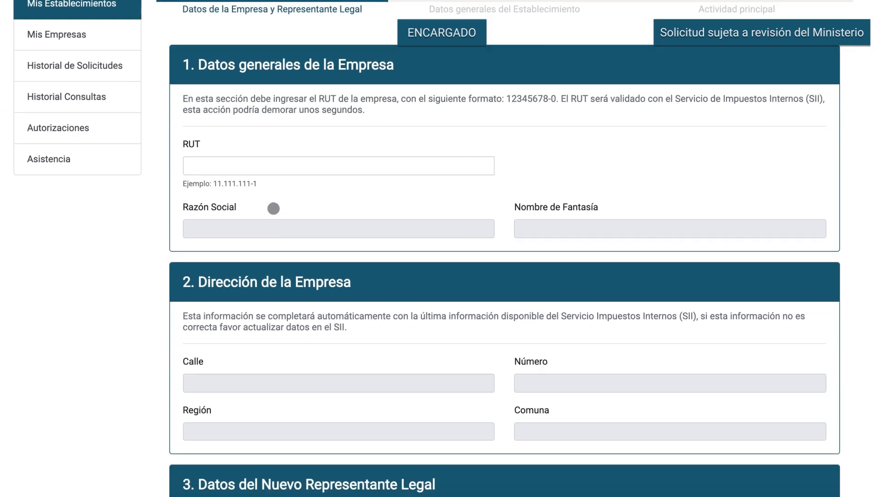
click(258, 166)
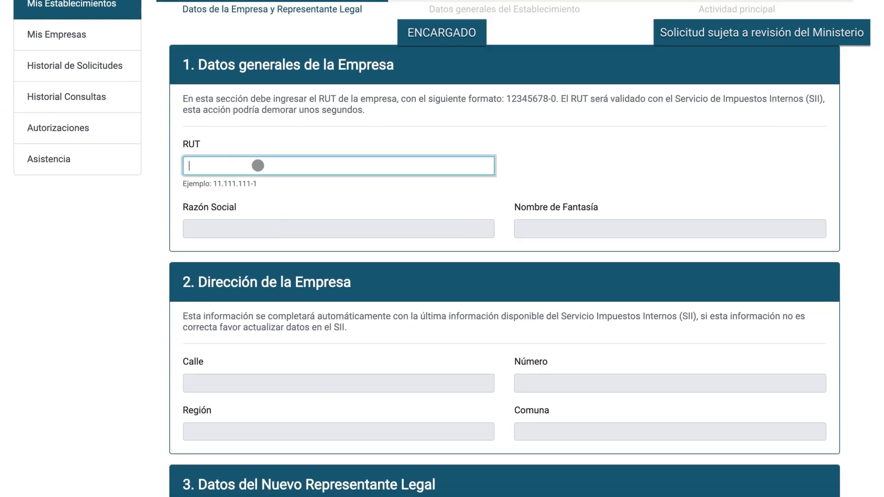
text(76)
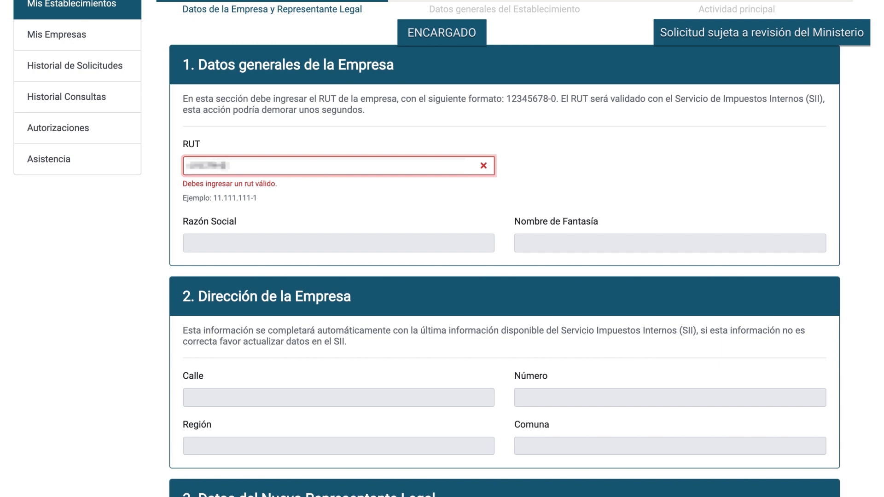
text(1)
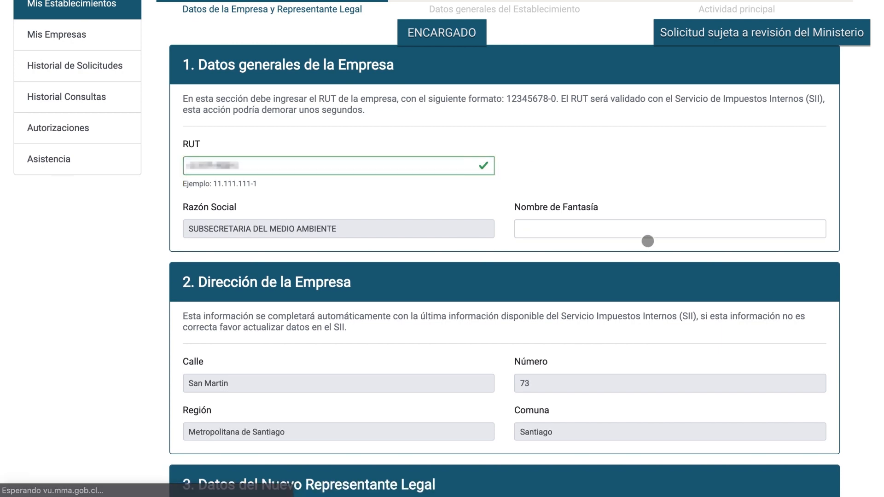
click(631, 230)
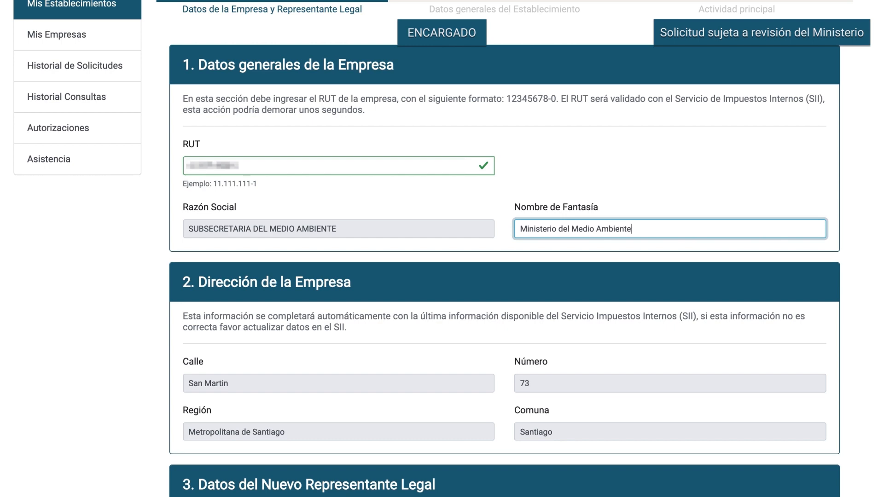
- Enter the new legal representative's RUT in section 3
click(622, 259)
scroll(621, 258, down, 3)
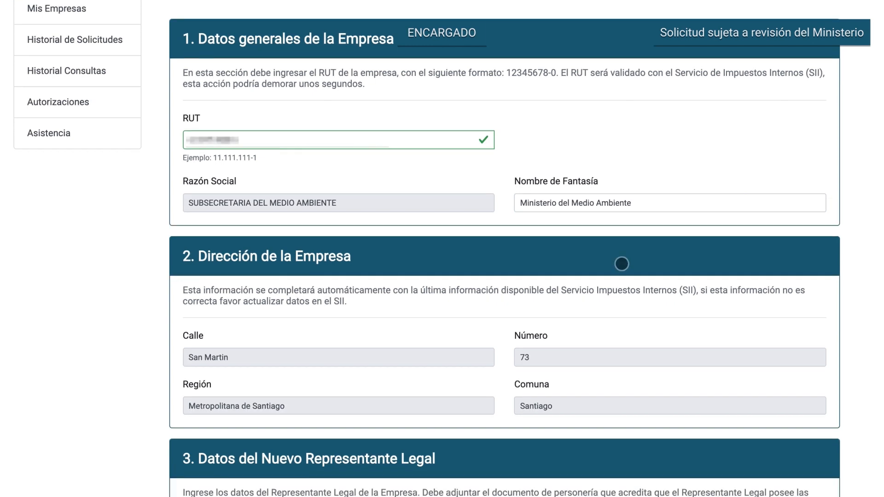
scroll(621, 264, down, 6)
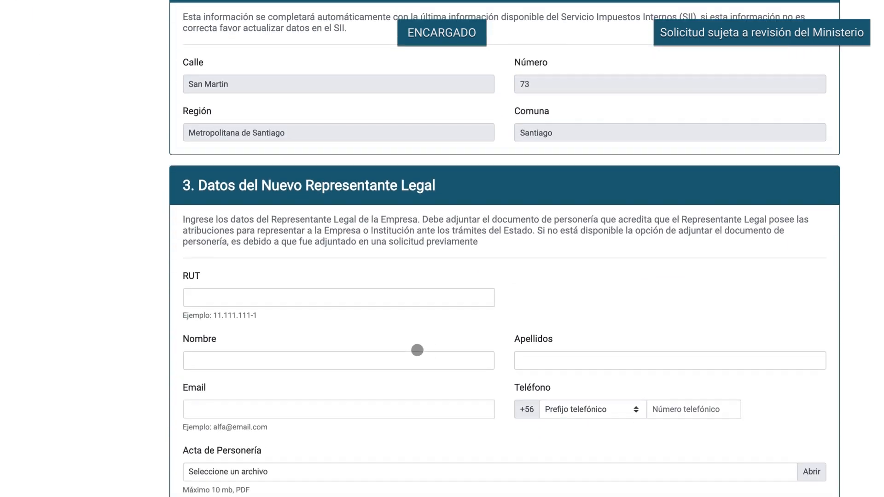
click(312, 238)
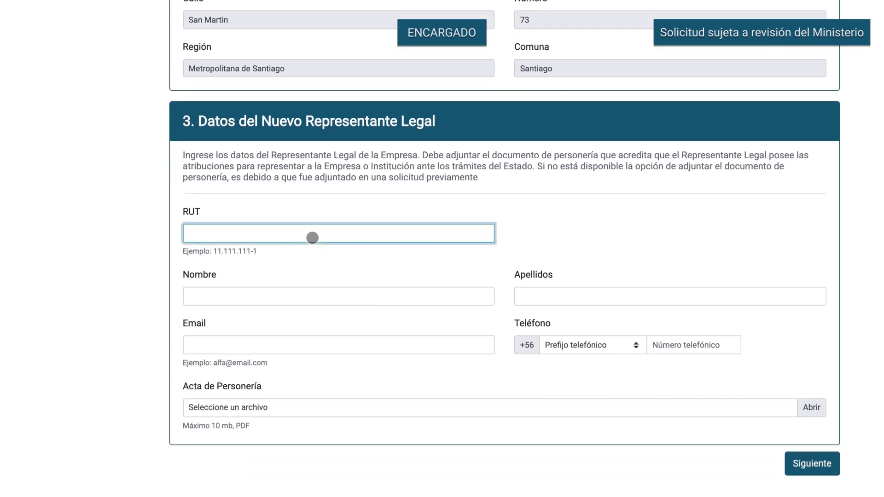
text(111)
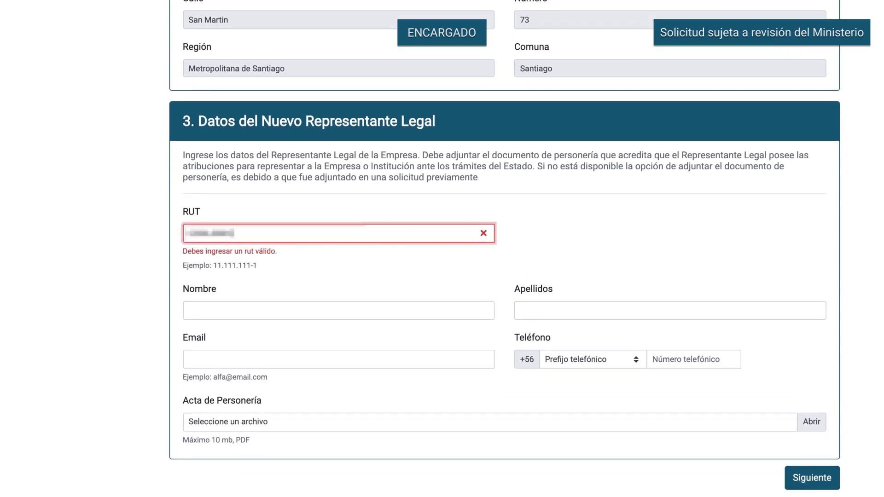
text(1)
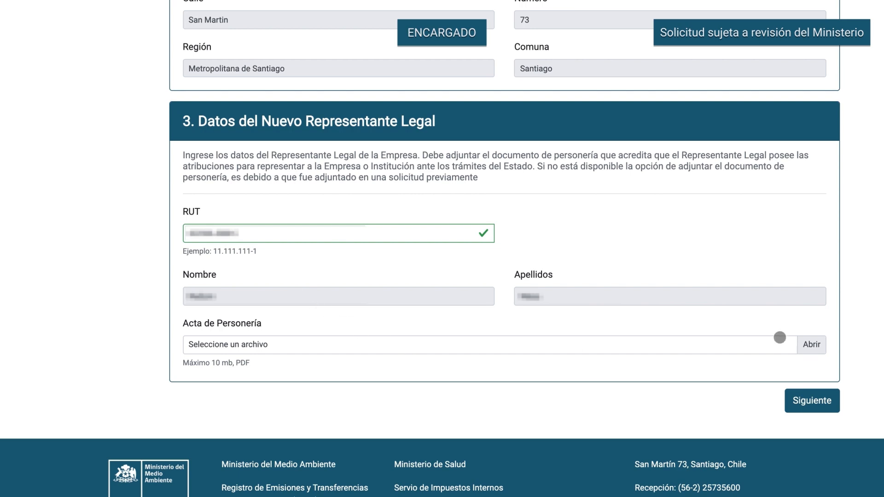
- Attach PODERES DE LA EMPRESA.pdf as the Acta de Personería
click(811, 345)
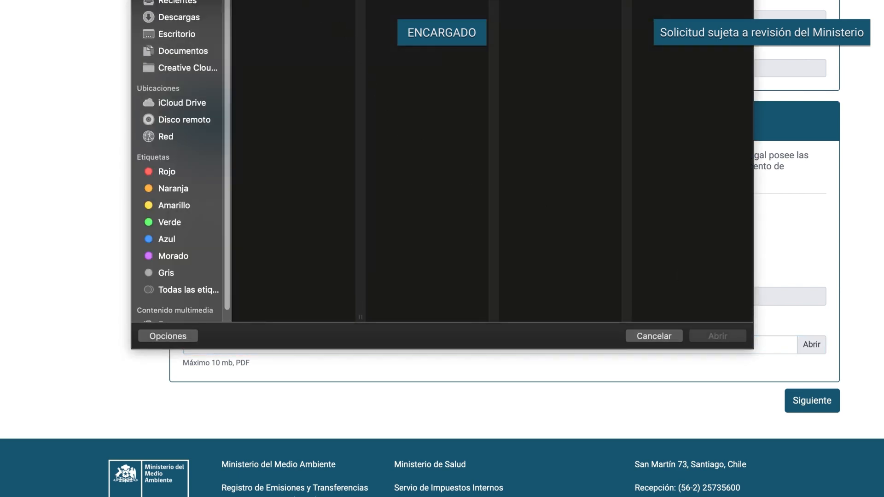
click(295, 1)
click(706, 335)
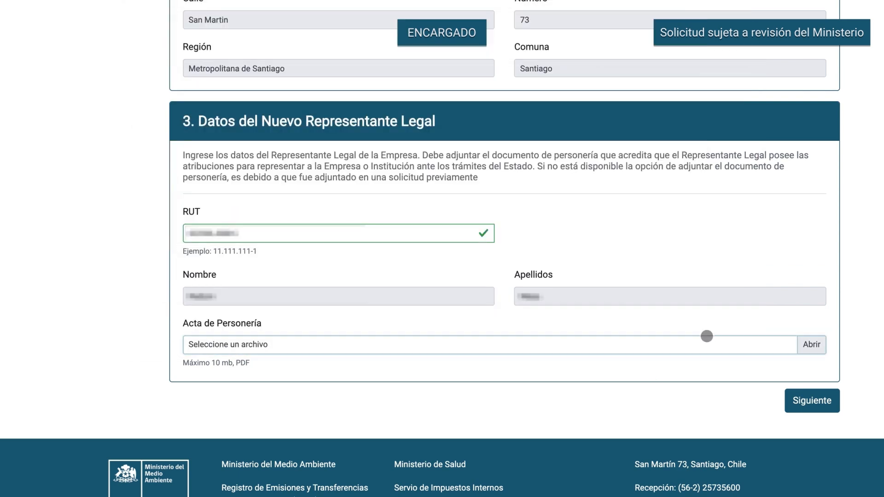
- Continue to the establishment details and name it Oficina de Nivel Central
click(796, 400)
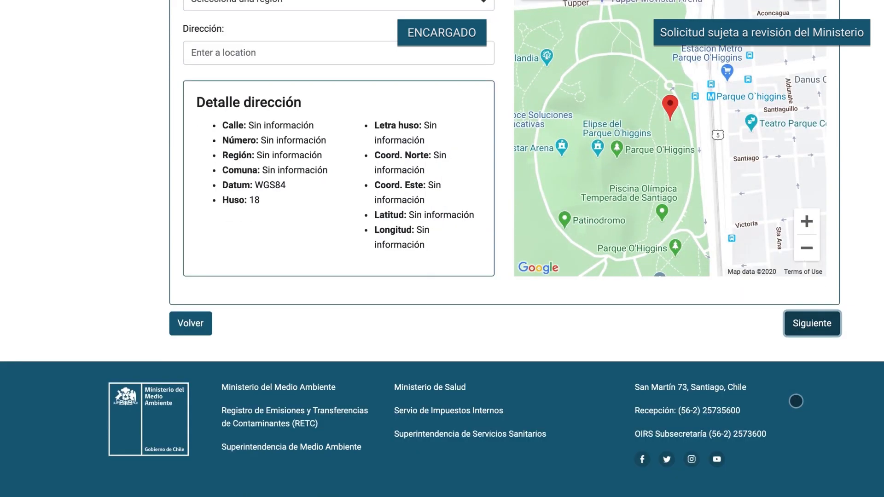
scroll(796, 401, up, 5)
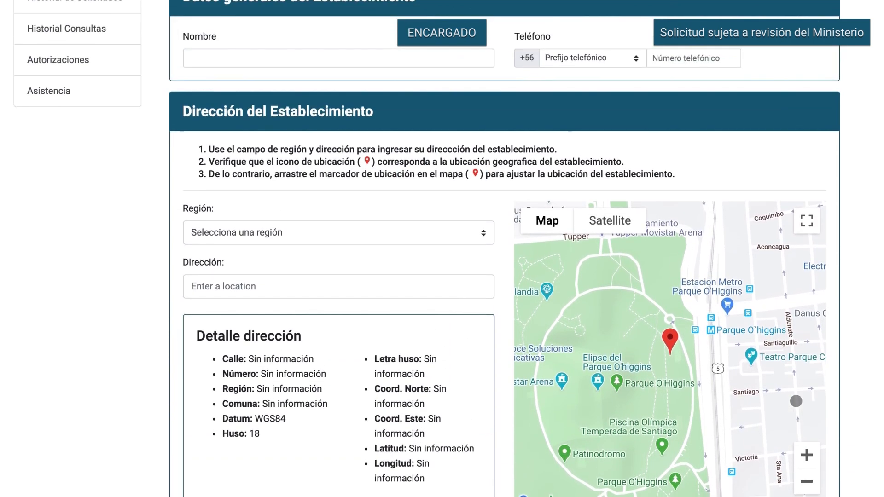
scroll(653, 299, up, 1)
click(301, 110)
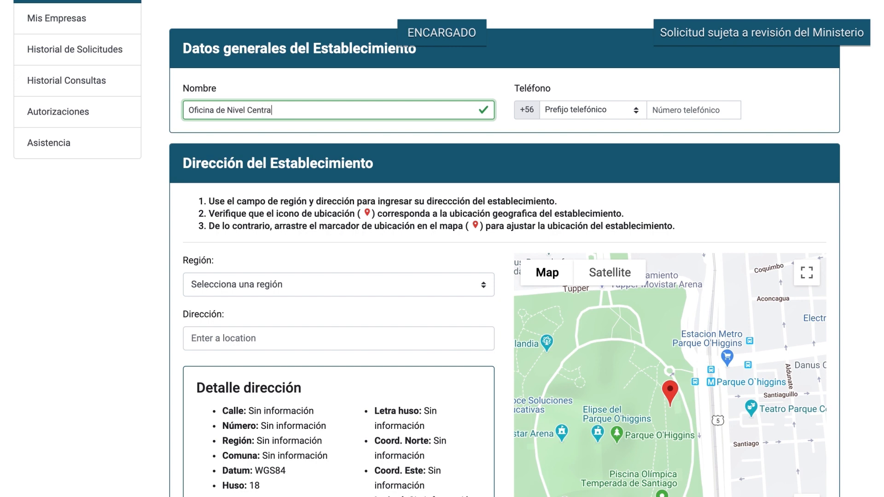
- Enter the establishment's landline phone number with area code 2
click(566, 118)
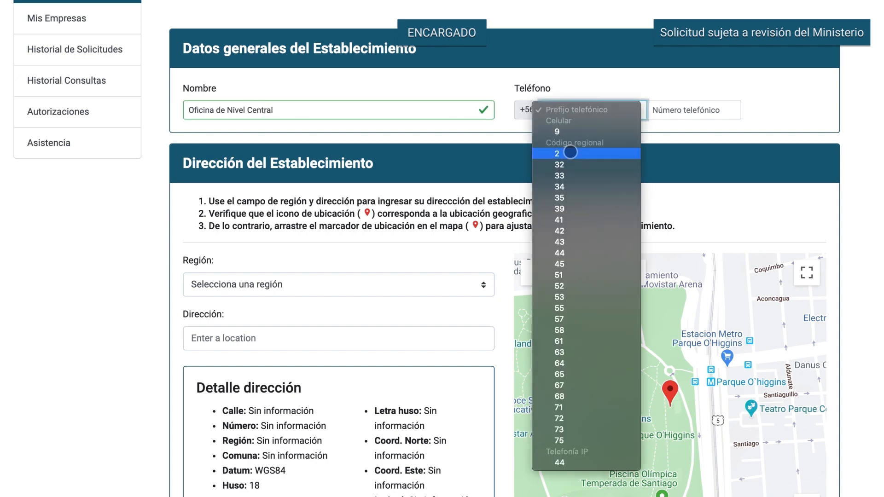
click(571, 152)
click(672, 111)
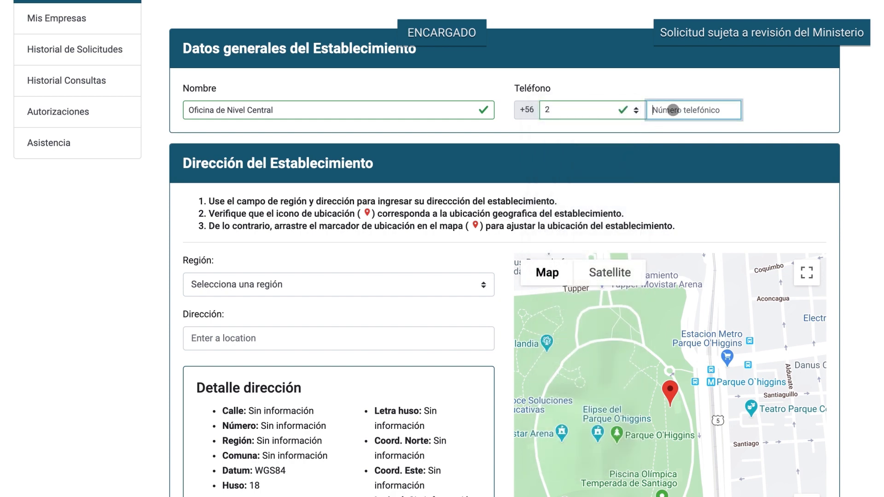
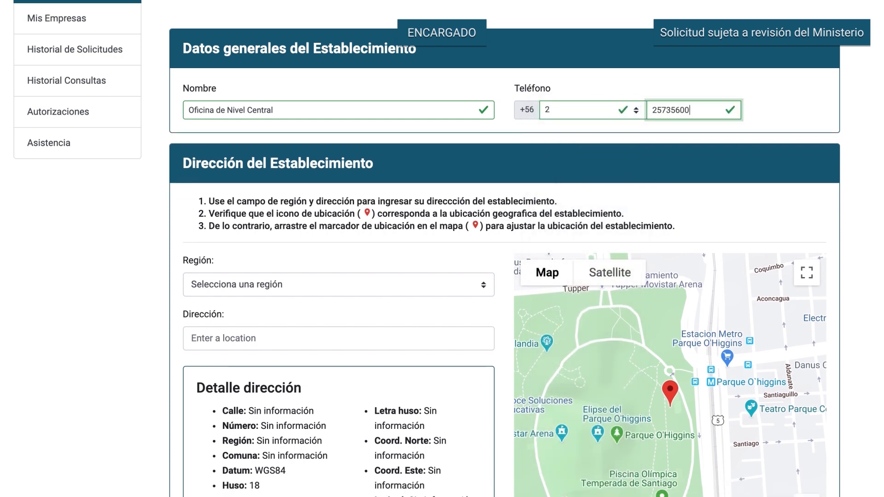
click(419, 285)
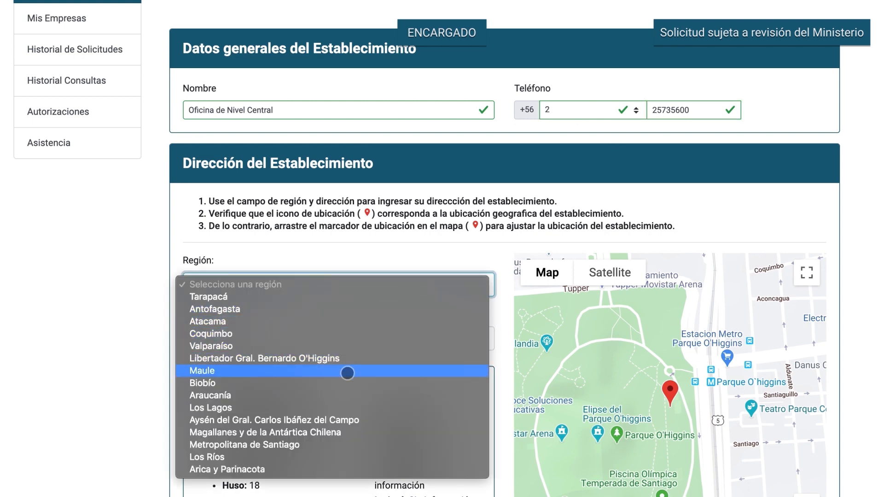
click(318, 444)
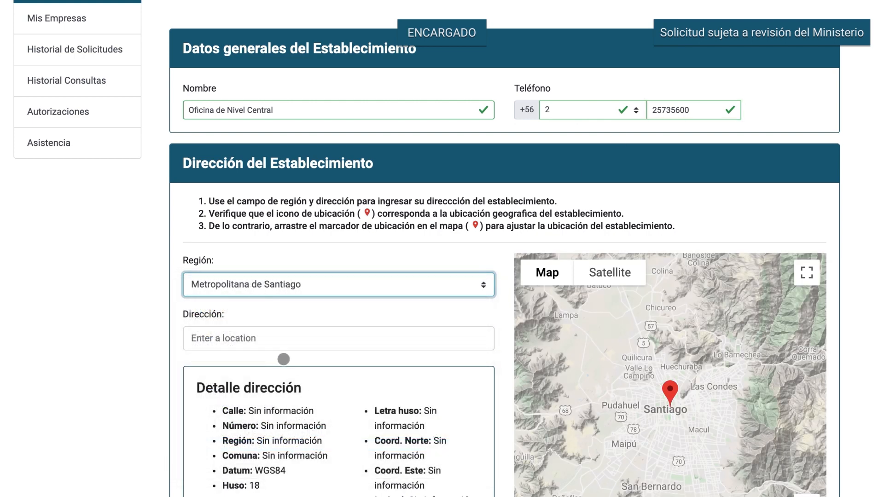
click(268, 339)
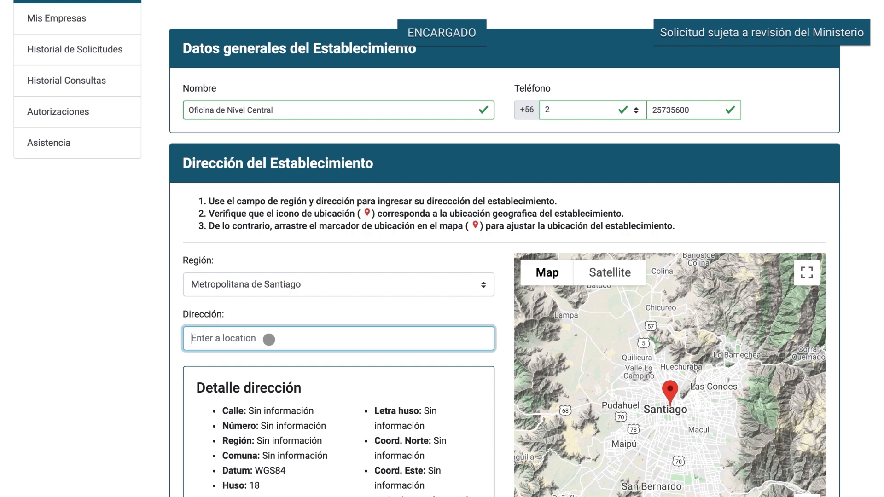
text(san martin )
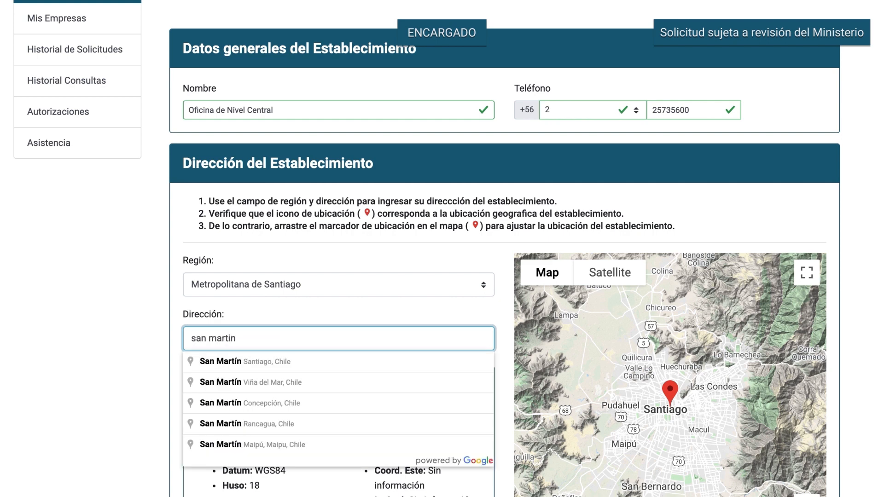
text(73, santi)
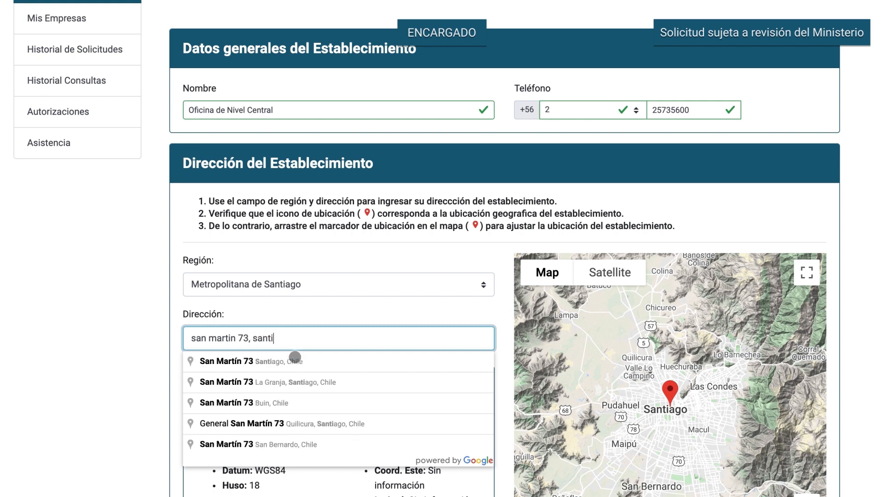
click(295, 363)
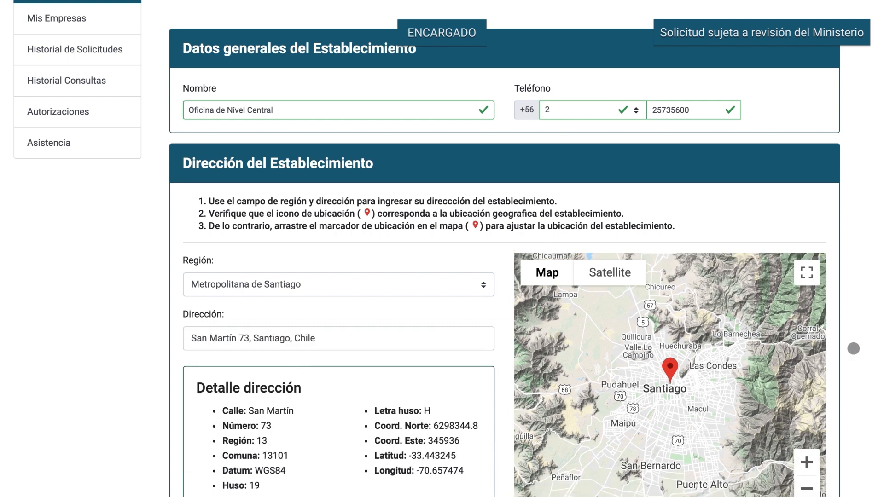
- Zoom the map to street level in satellite view and place the marker on the building
scroll(853, 348, down, 3)
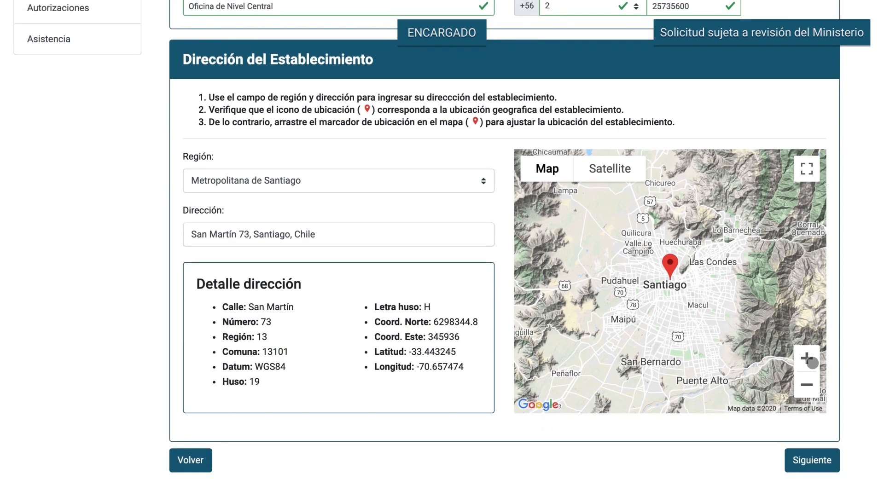
click(810, 362)
click(811, 363)
click(811, 362)
click(811, 362)
click(810, 362)
click(595, 171)
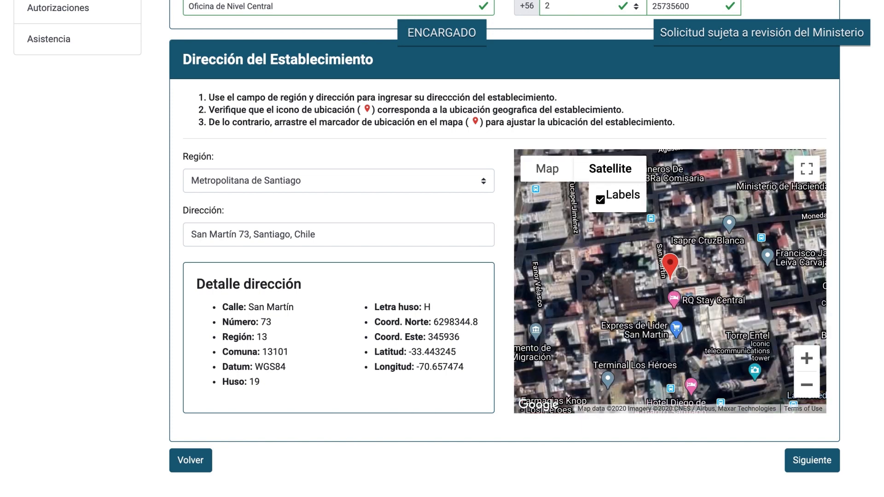
drag(683, 264, 689, 262)
- Continue to the main activity step and set CIIU Nivel 1 to public administration and defence
click(810, 479)
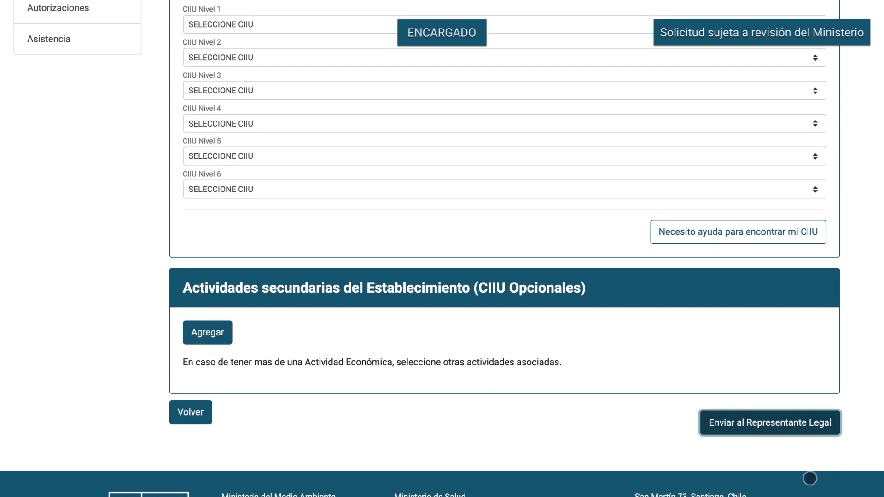
scroll(768, 373, up, 2)
scroll(767, 375, up, 1)
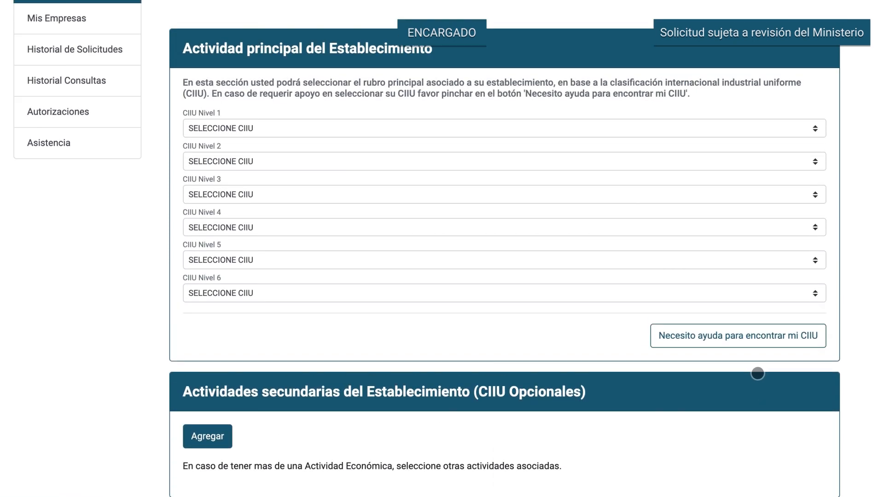
click(380, 128)
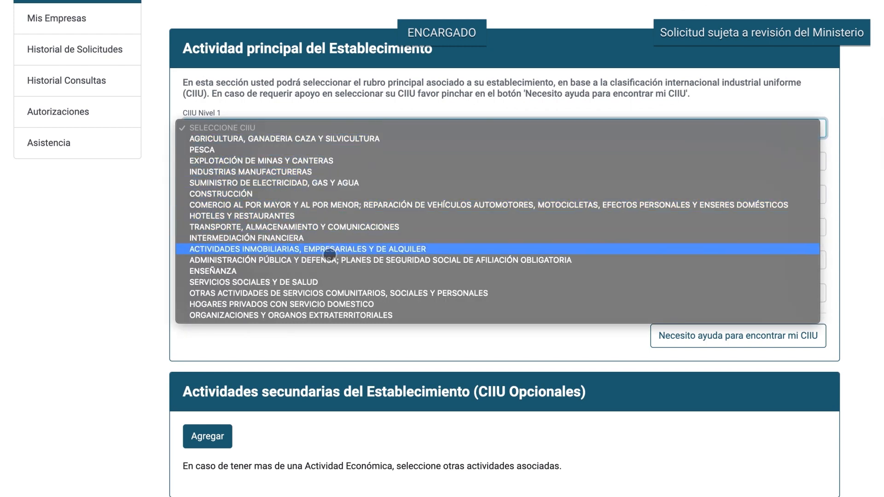
click(341, 260)
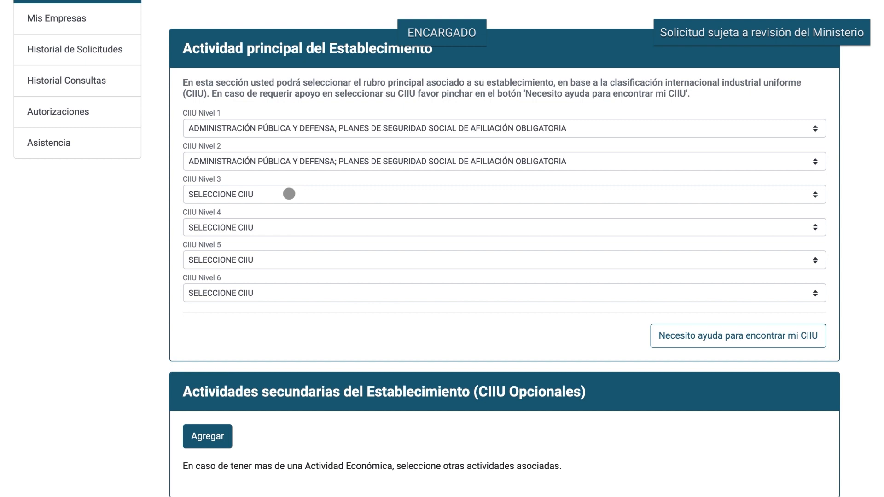
- Set CIIU Nivels 3–5 to state administration, executive public administration and GOBIERNO CENTRAL
click(291, 197)
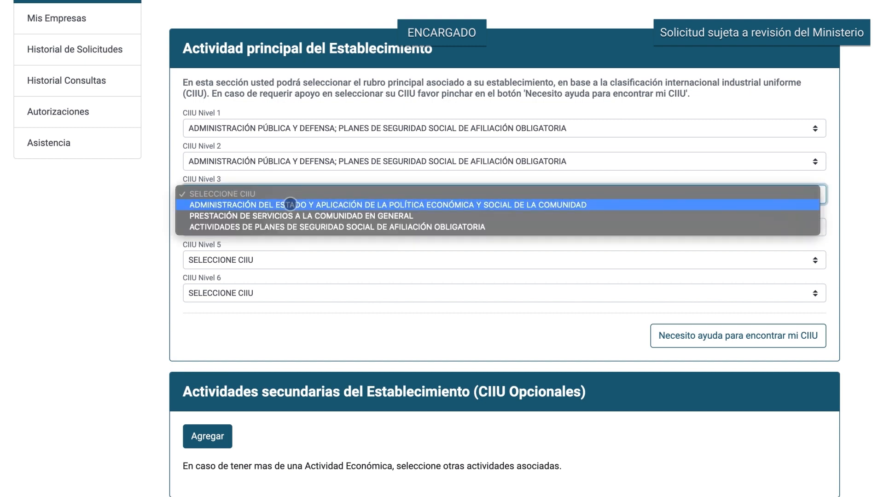
click(290, 206)
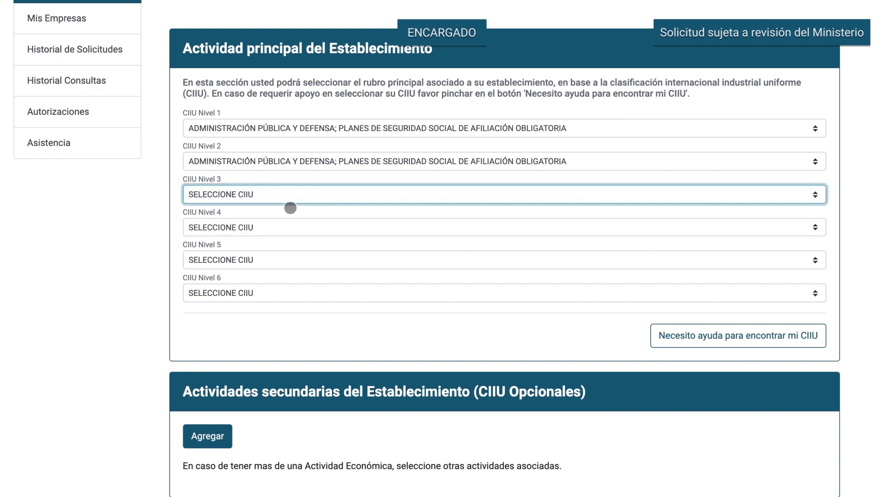
click(288, 227)
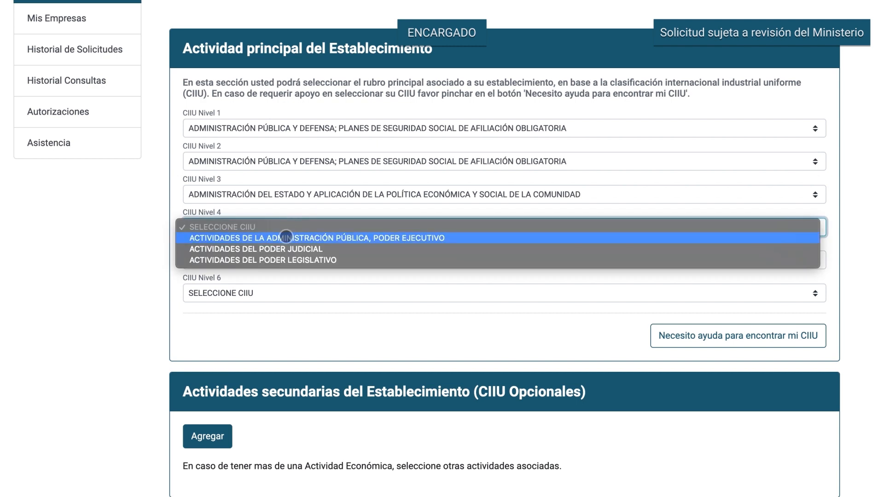
click(286, 237)
click(276, 259)
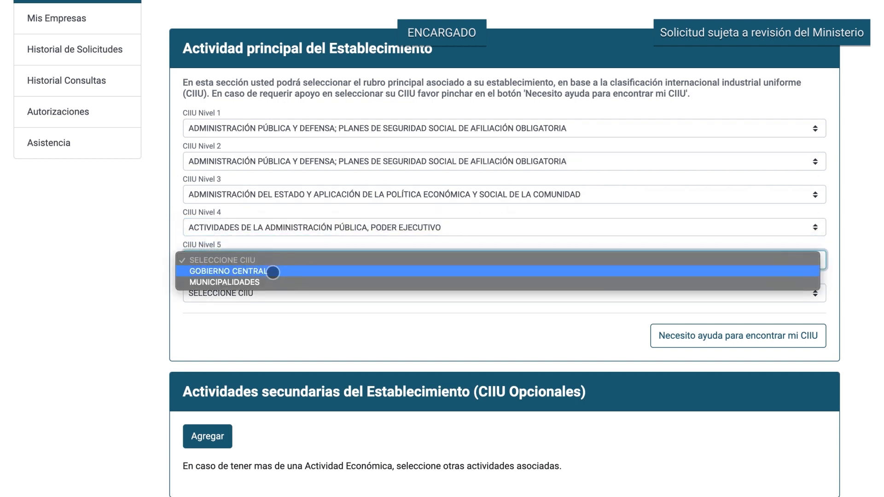
click(273, 272)
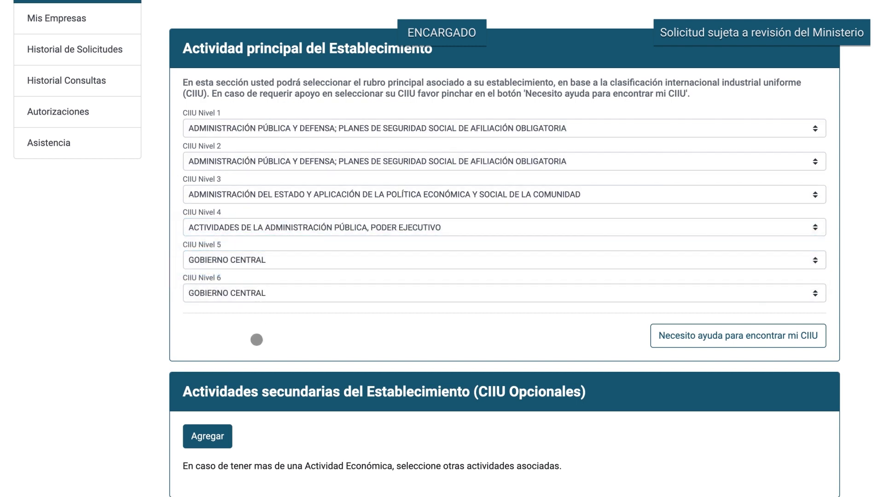
scroll(253, 359, down, 3)
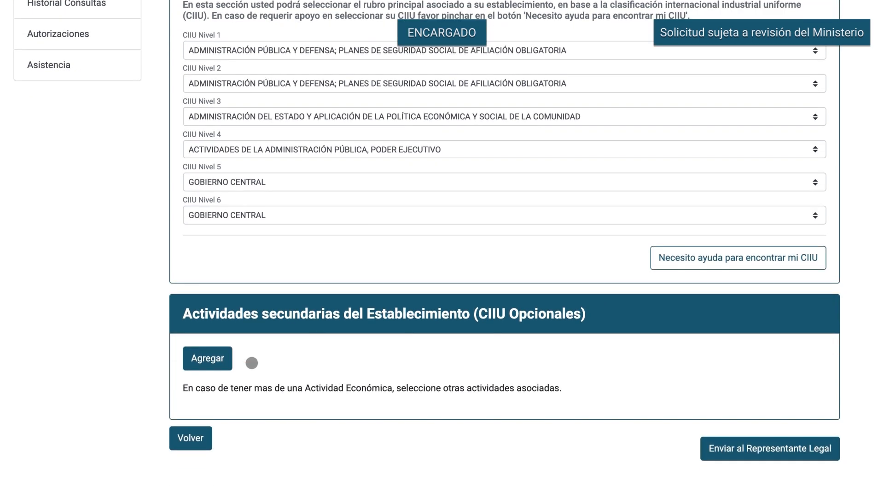
- Search the CIIU catalogue for 'Gobi' and add GOBIERNO CENTRAL as a secondary activity
click(214, 311)
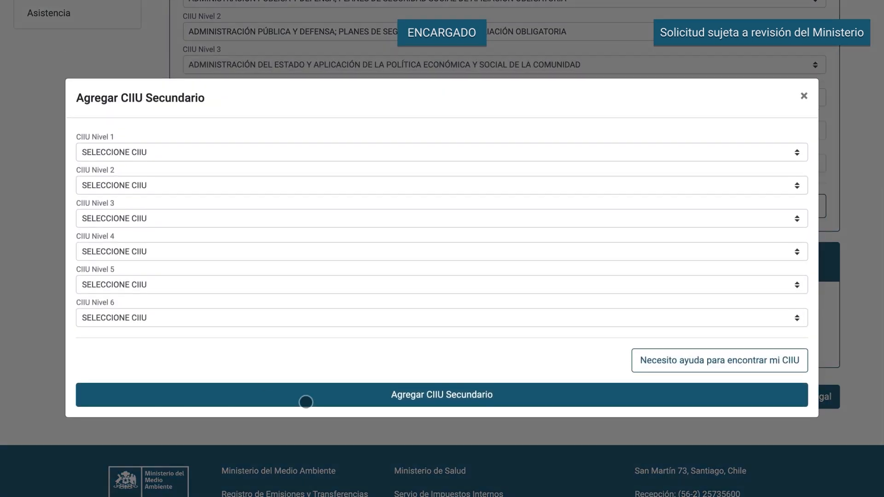
click(707, 366)
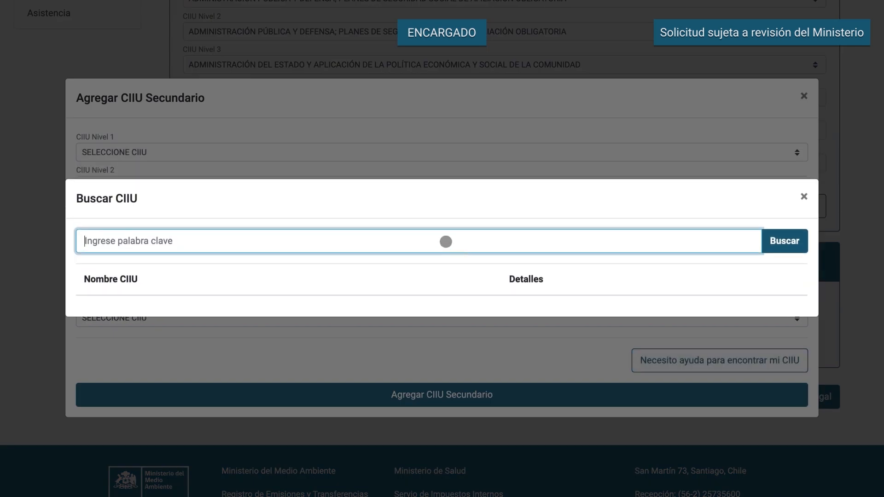
text(Gobierno)
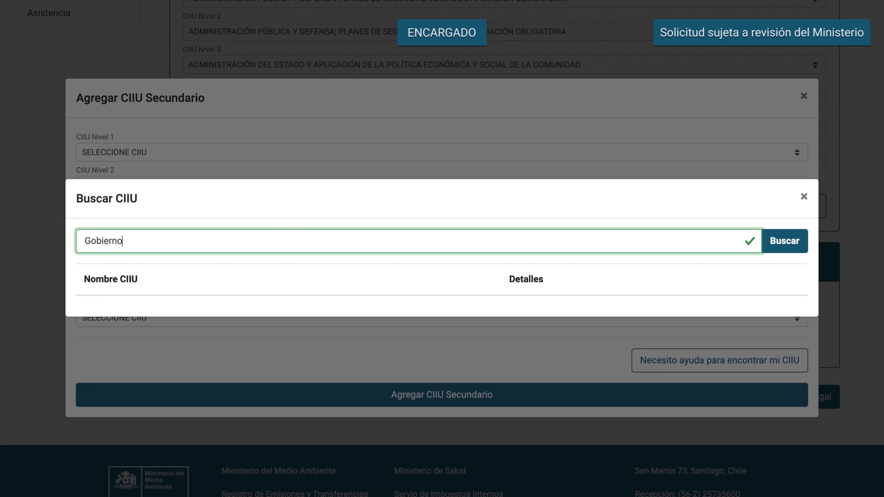
key(Return)
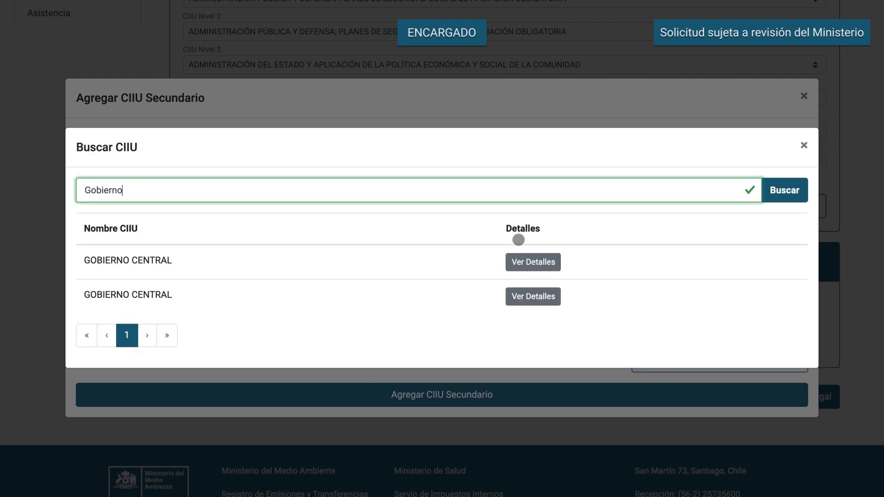
click(517, 260)
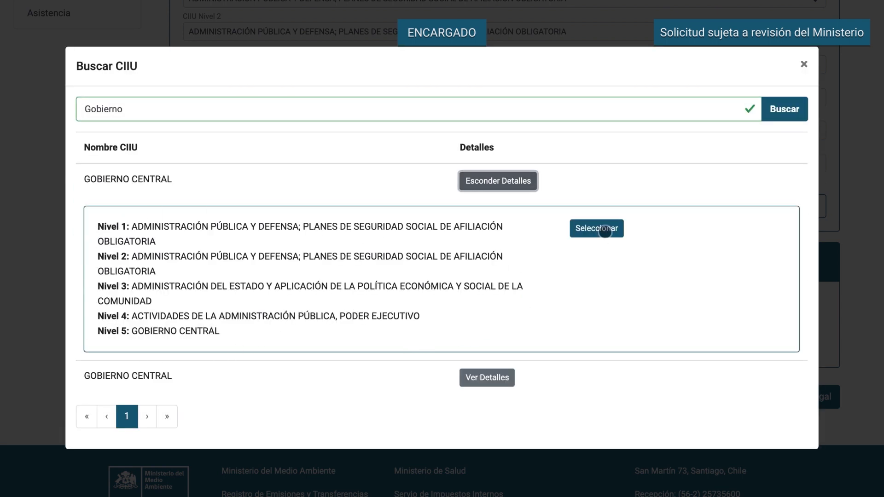
click(604, 230)
click(474, 397)
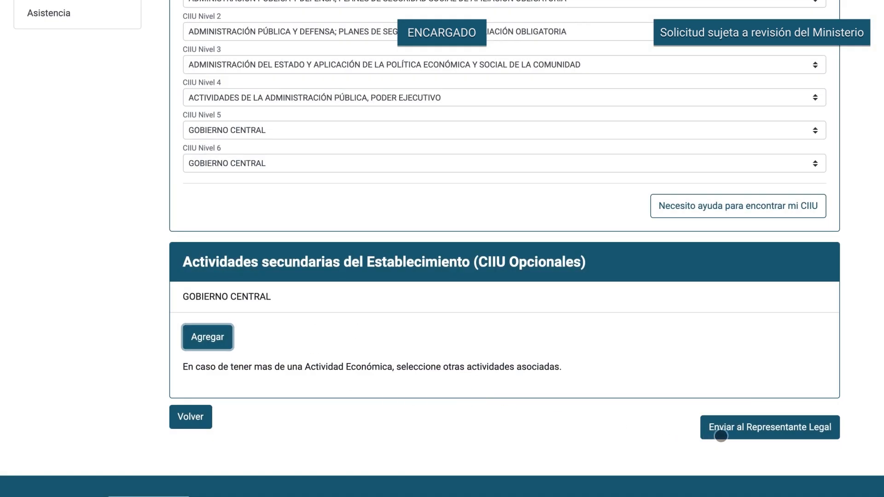
- Send the Oficina de Nivel Central request to the legal representative and view Historial de Solicitudes
click(738, 429)
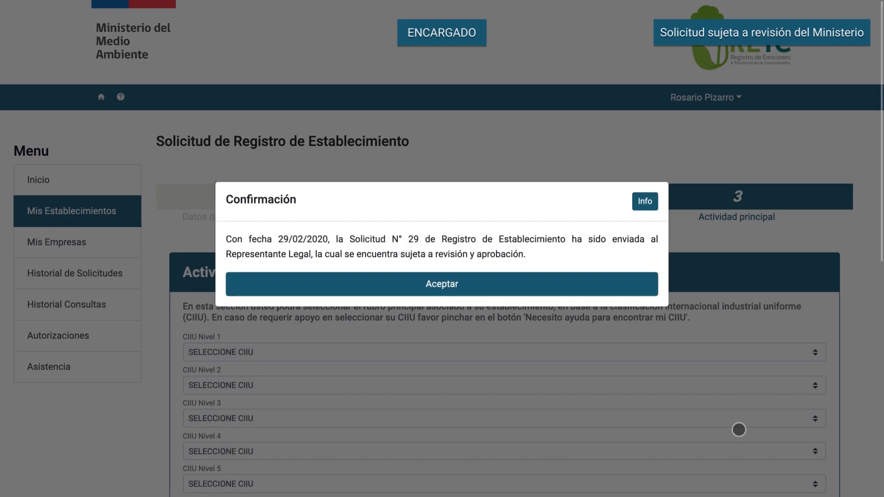
click(456, 288)
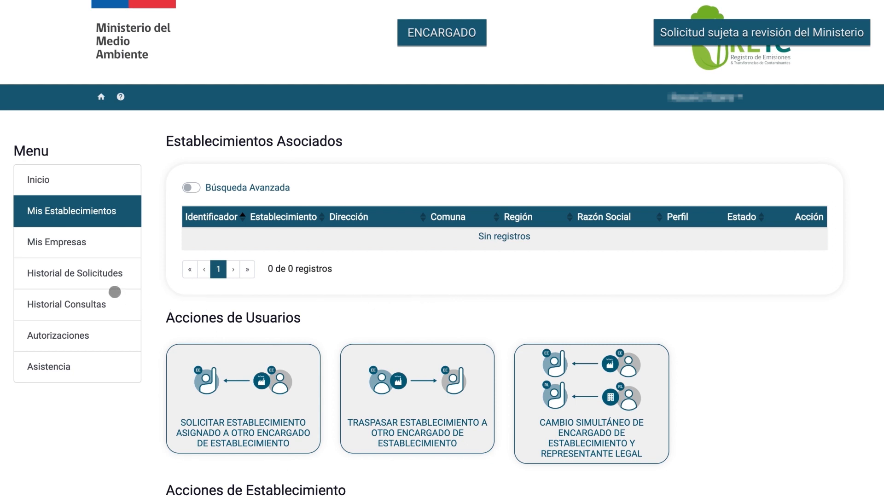
click(94, 275)
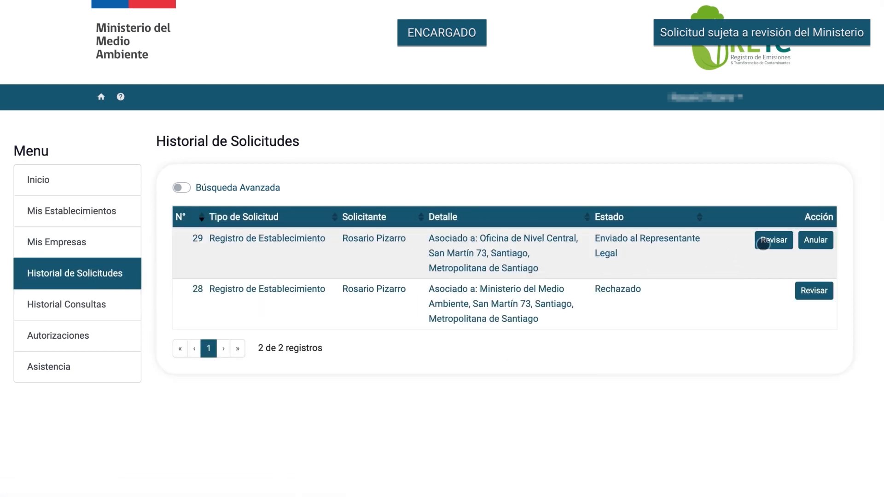
- Review request 29 down to Confirmación de Envío, then go to the ClaveÚnica sign-in
click(769, 240)
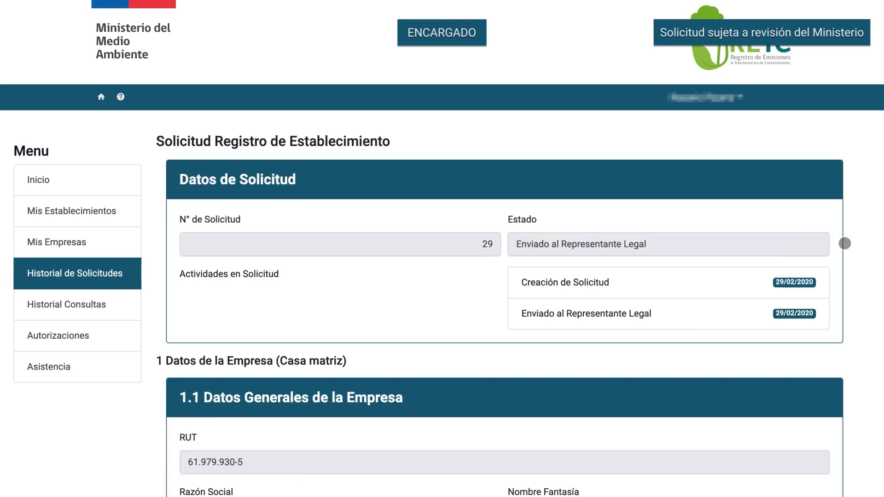
scroll(844, 243, down, 5)
scroll(844, 243, down, 4)
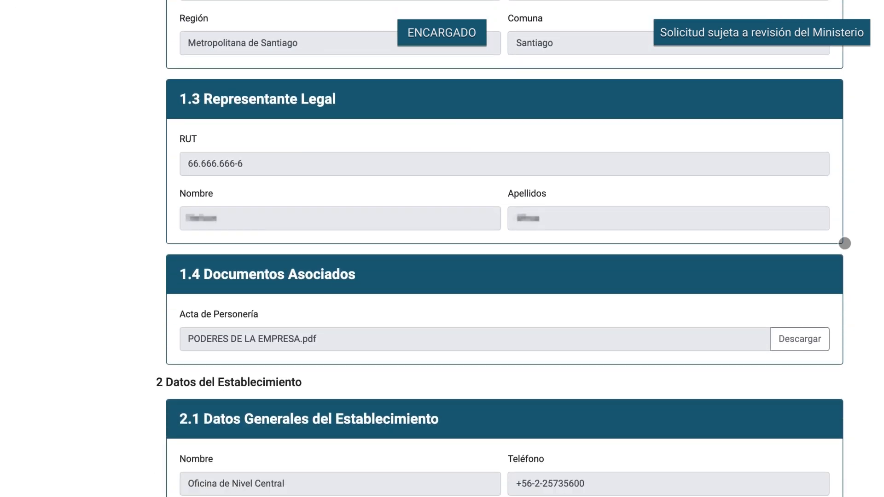
scroll(844, 243, down, 4)
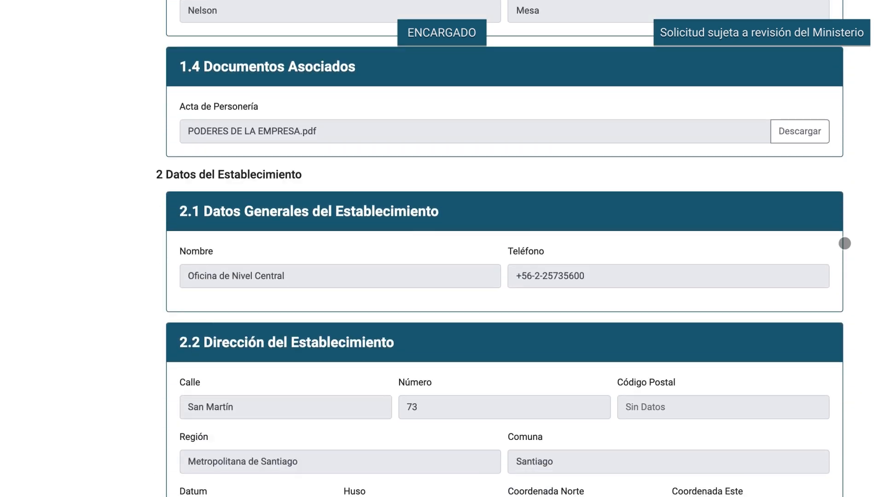
scroll(844, 243, down, 5)
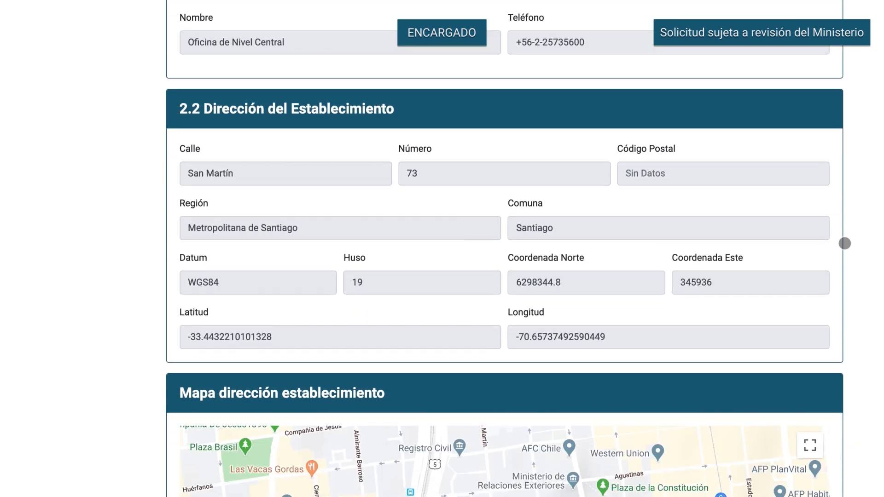
scroll(844, 243, down, 5)
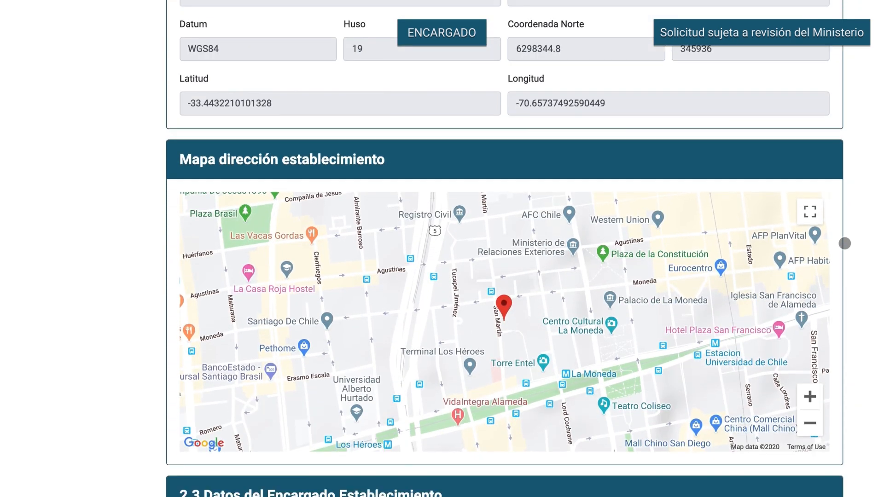
scroll(844, 243, down, 6)
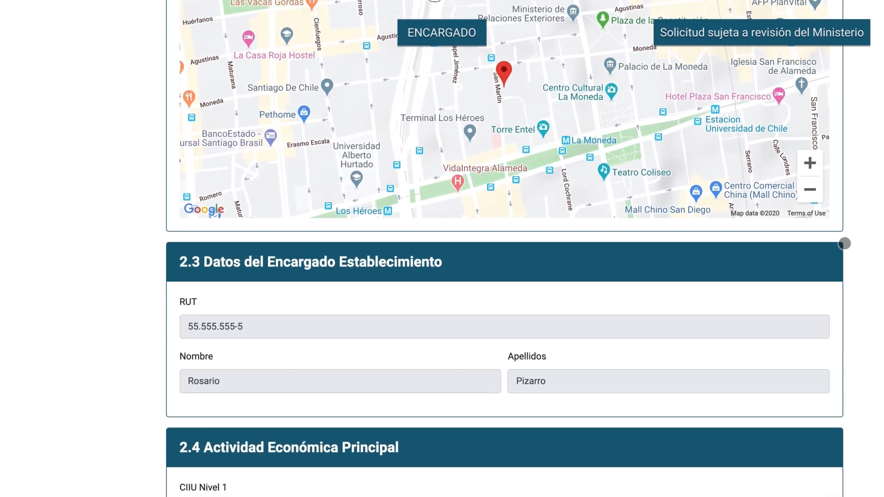
scroll(844, 243, down, 5)
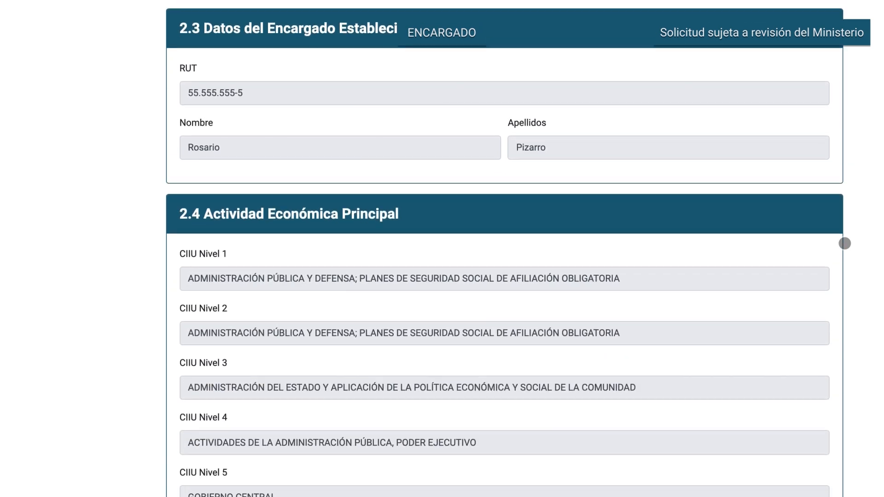
scroll(844, 243, down, 5)
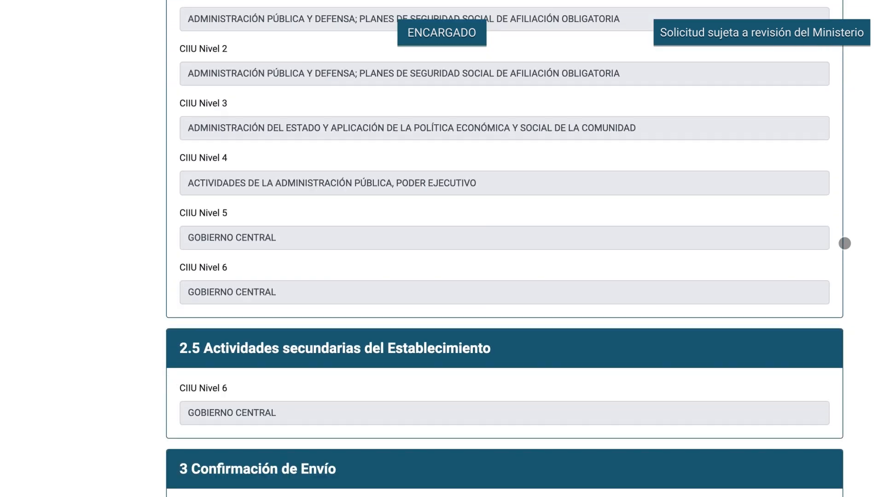
scroll(844, 243, down, 2)
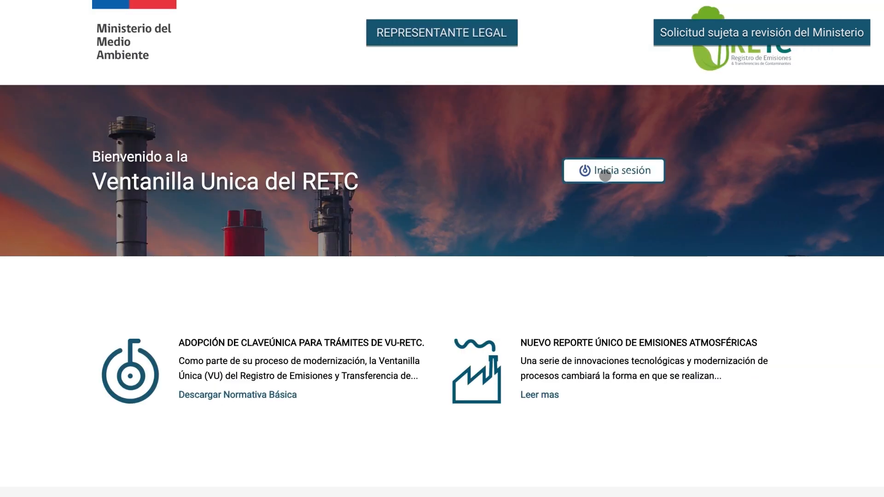
click(604, 172)
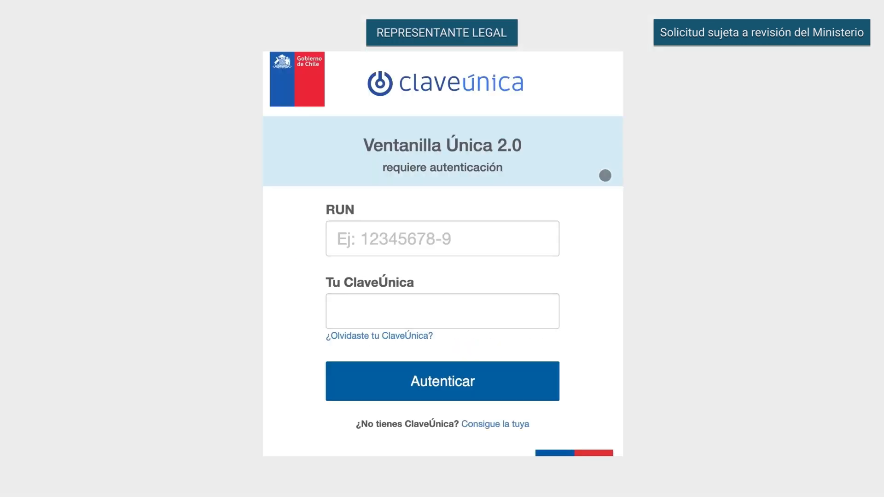
- Sign in with the legal representative's RUN and open the Autorizaciones list
click(510, 233)
text(123456789)
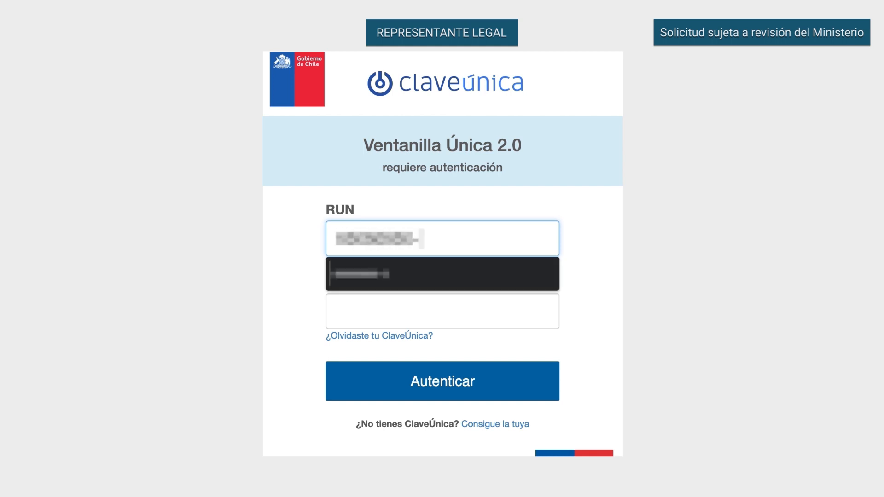
text(9)
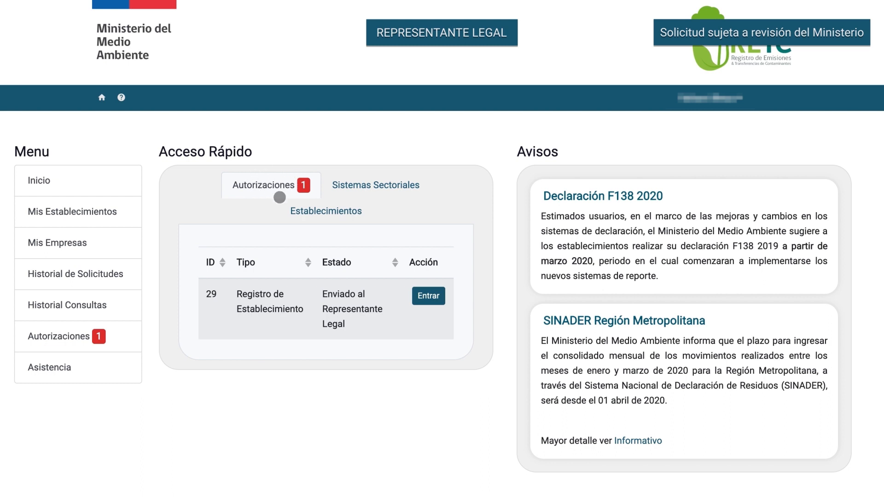
click(91, 335)
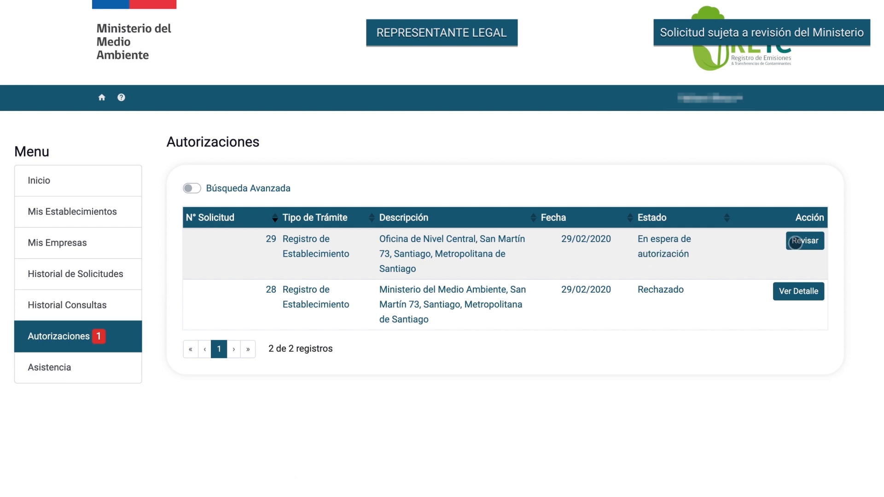
- Open request 29 with Revisar and read its details down to the Observaciones box
click(795, 243)
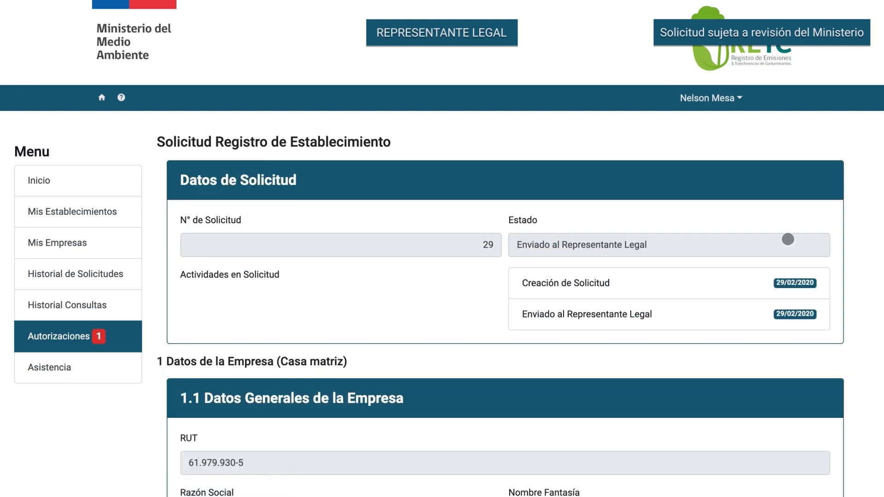
scroll(738, 229, down, 5)
scroll(738, 230, down, 3)
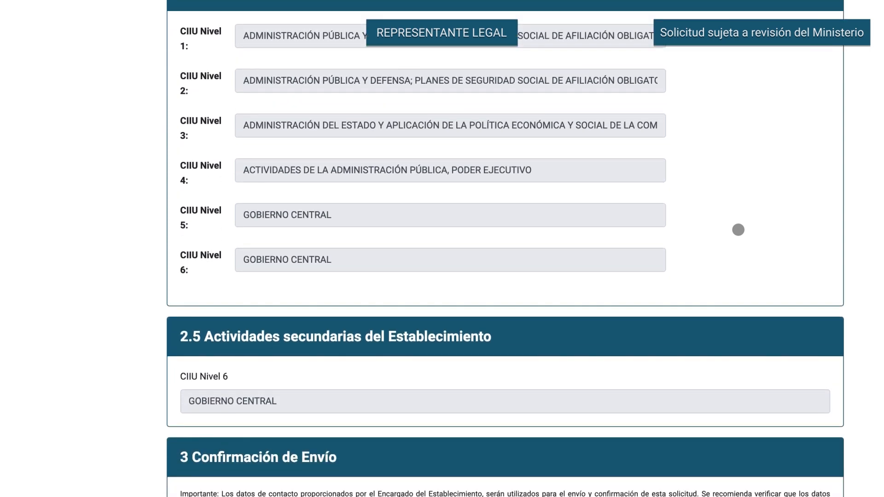
scroll(738, 229, down, 3)
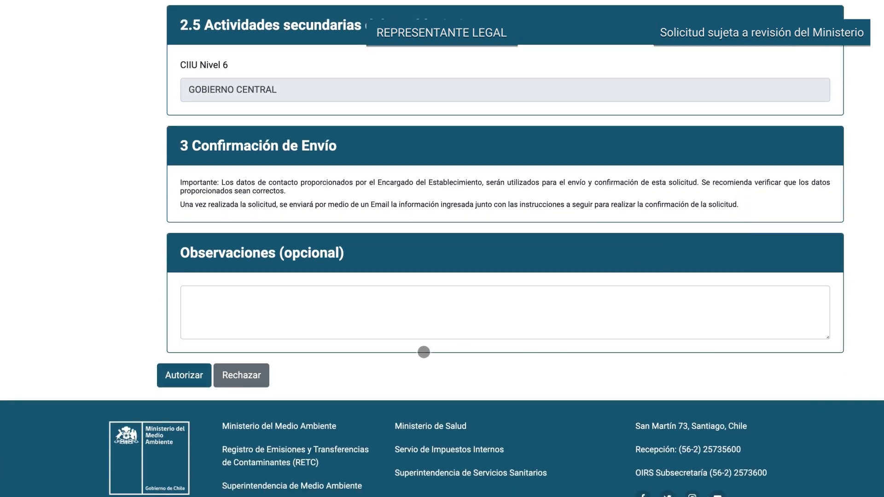
- Authorize request 29 and accept the Confirmación dialog
click(186, 376)
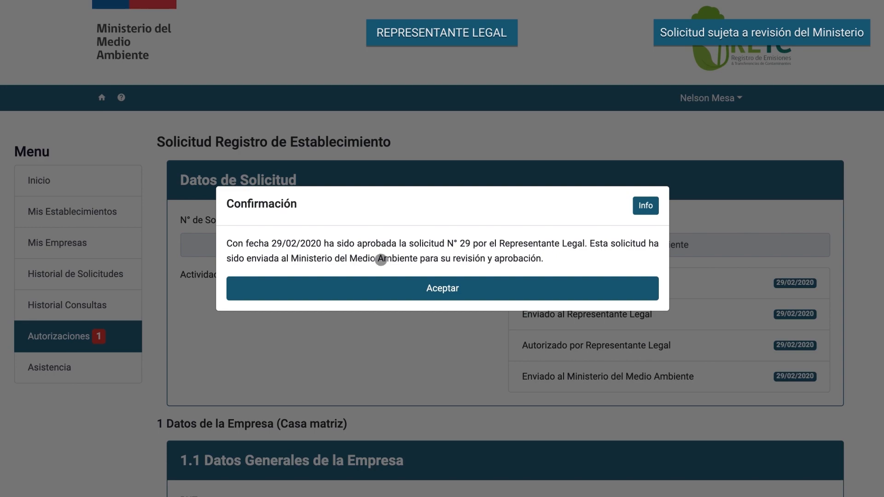
click(435, 288)
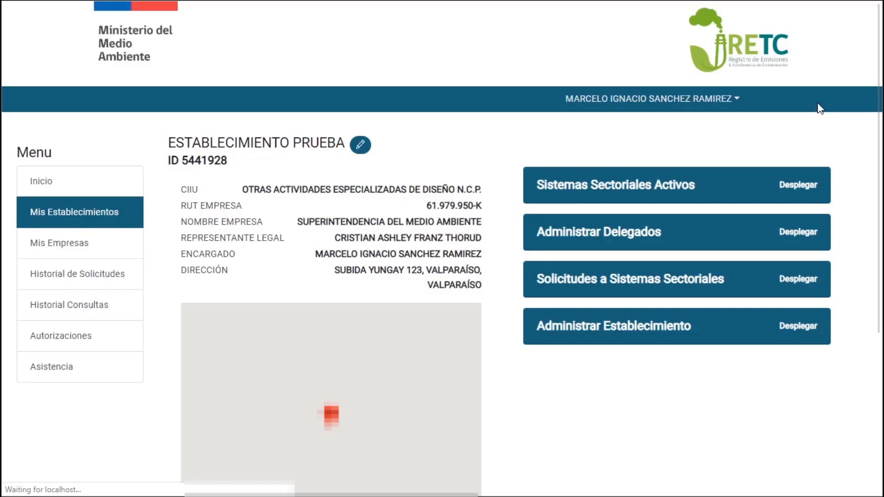
- Under Solicitudes a Sistemas Sectoriales, request the HUELLA DE CARBONO Declarante system
scroll(493, 292, down, 3)
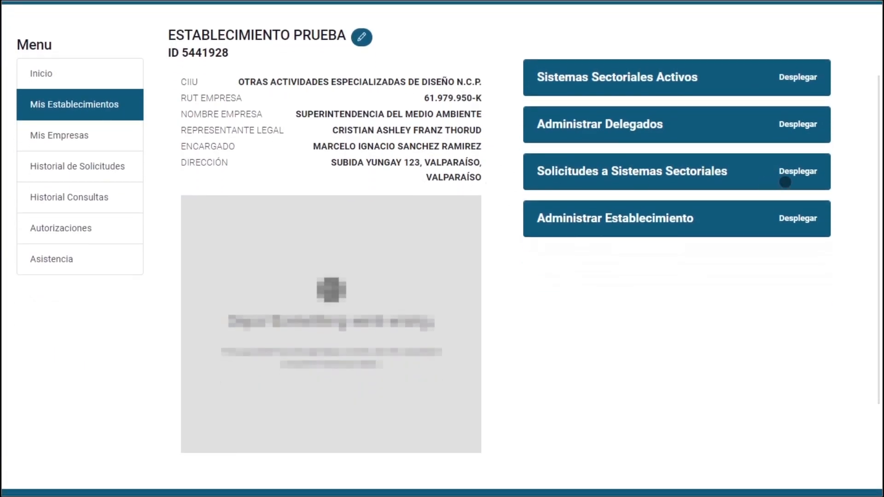
click(785, 182)
scroll(848, 251, down, 2)
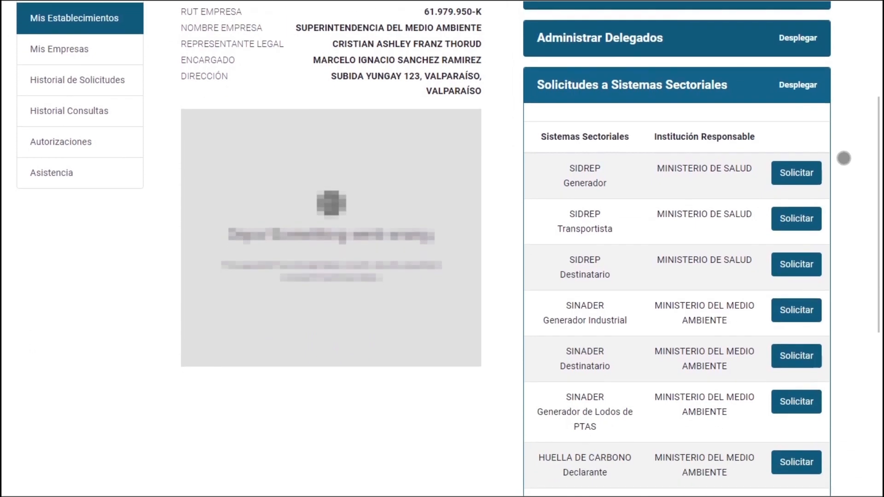
scroll(843, 159, down, 2)
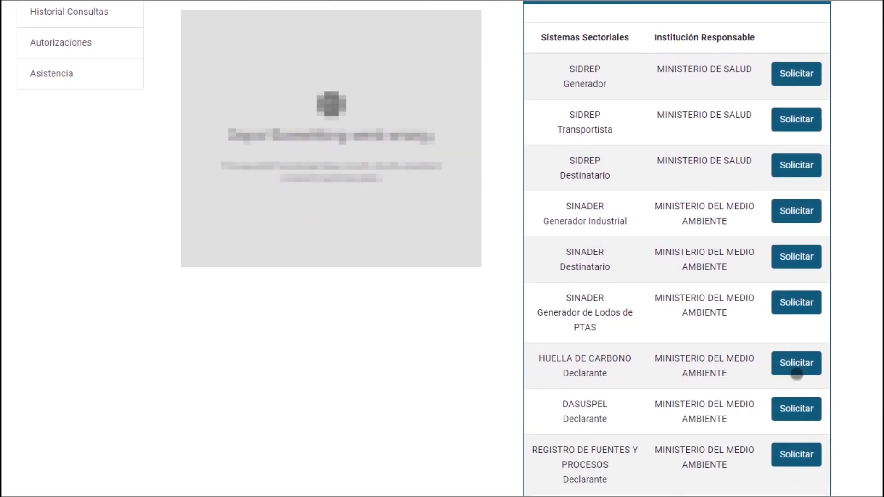
click(796, 366)
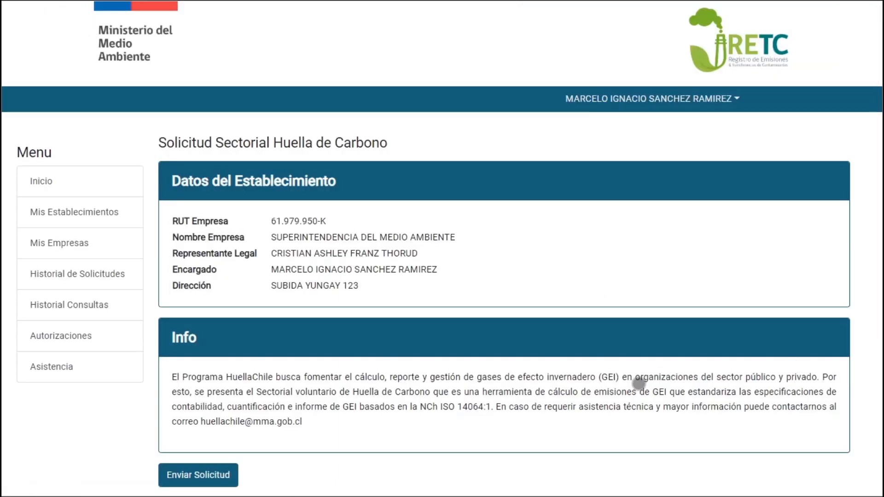
- Submit the Huella de Carbono request with Enviar Solicitud
scroll(638, 382, down, 2)
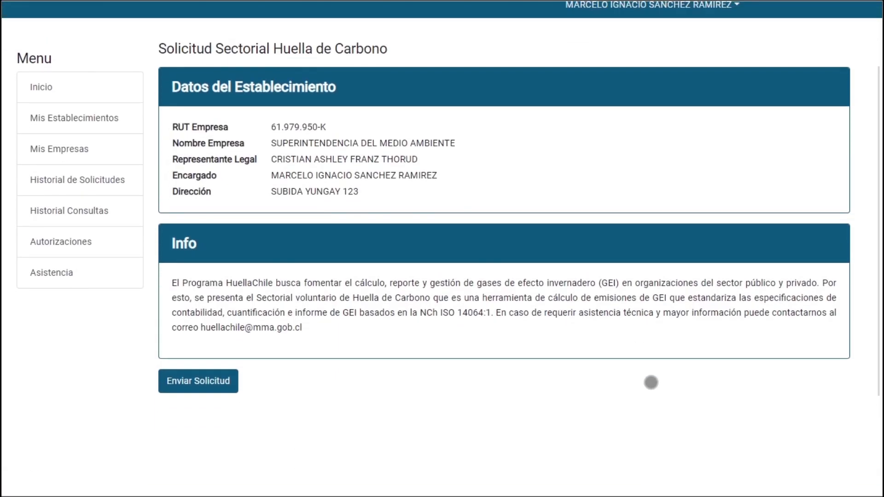
click(195, 379)
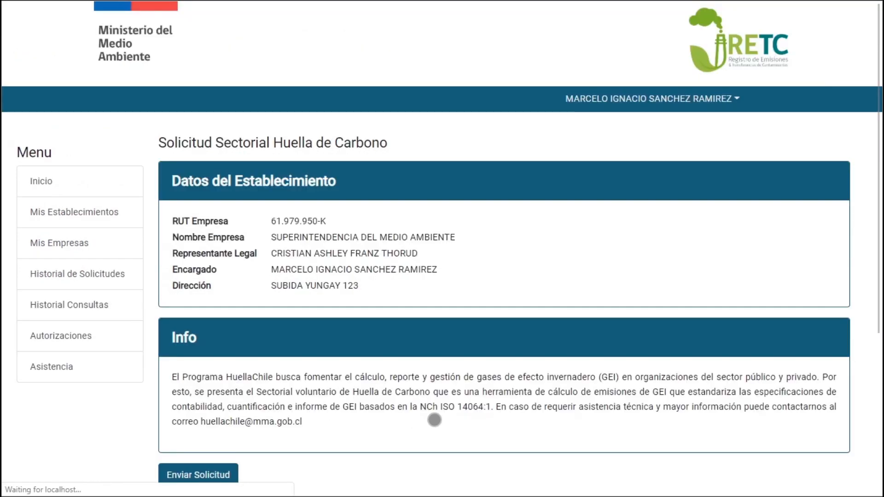
scroll(562, 394, down, 3)
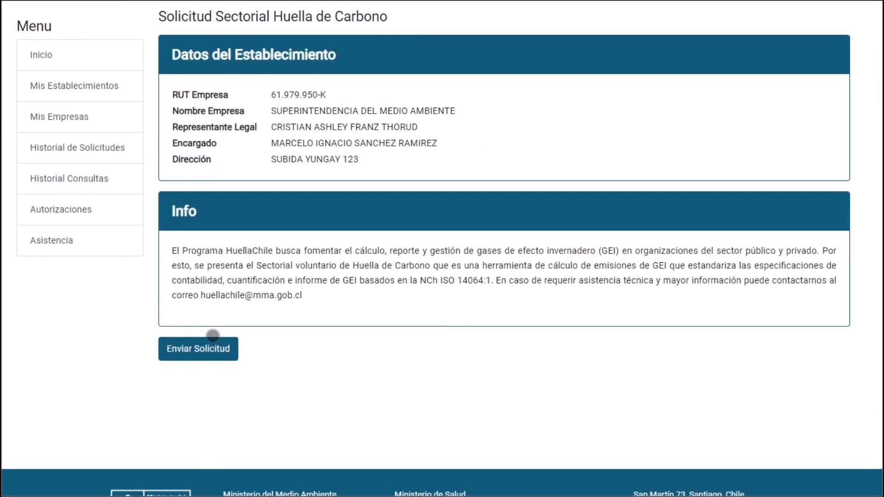
click(215, 344)
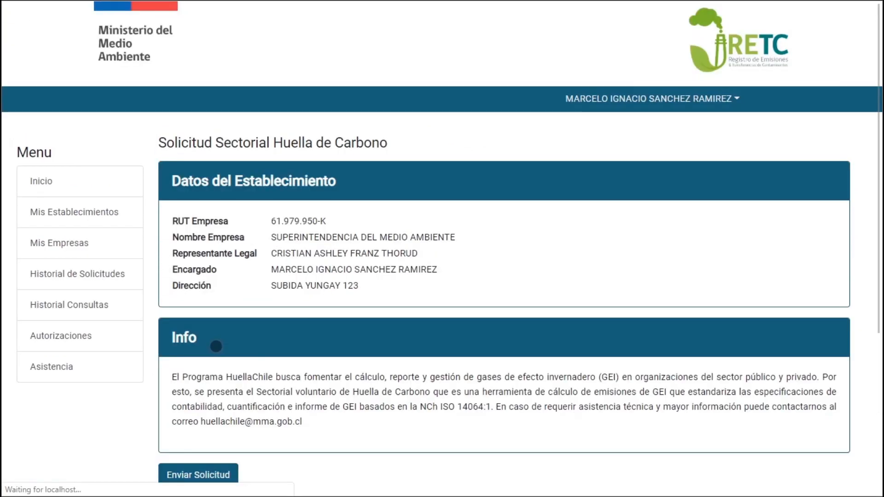
scroll(316, 412, down, 2)
click(230, 408)
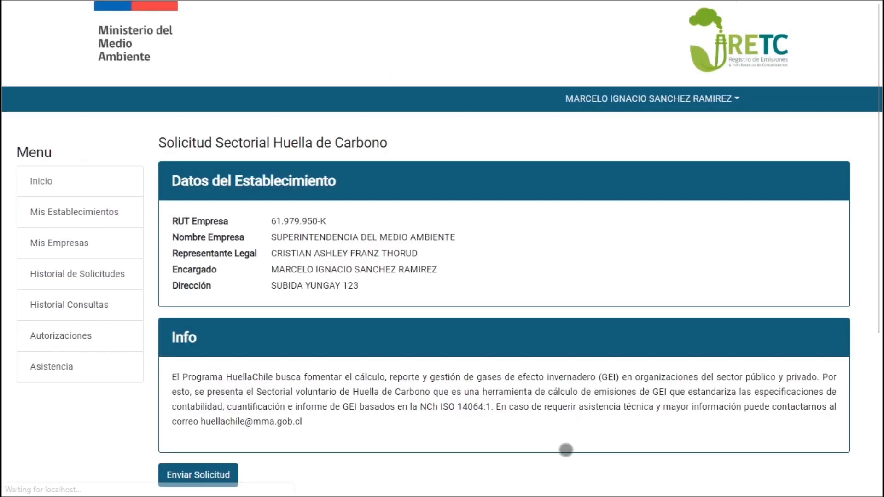
scroll(566, 447, down, 2)
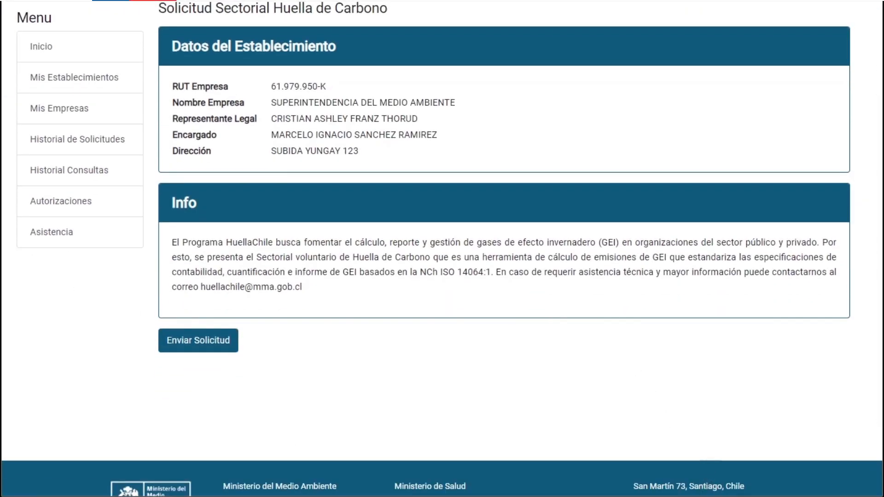